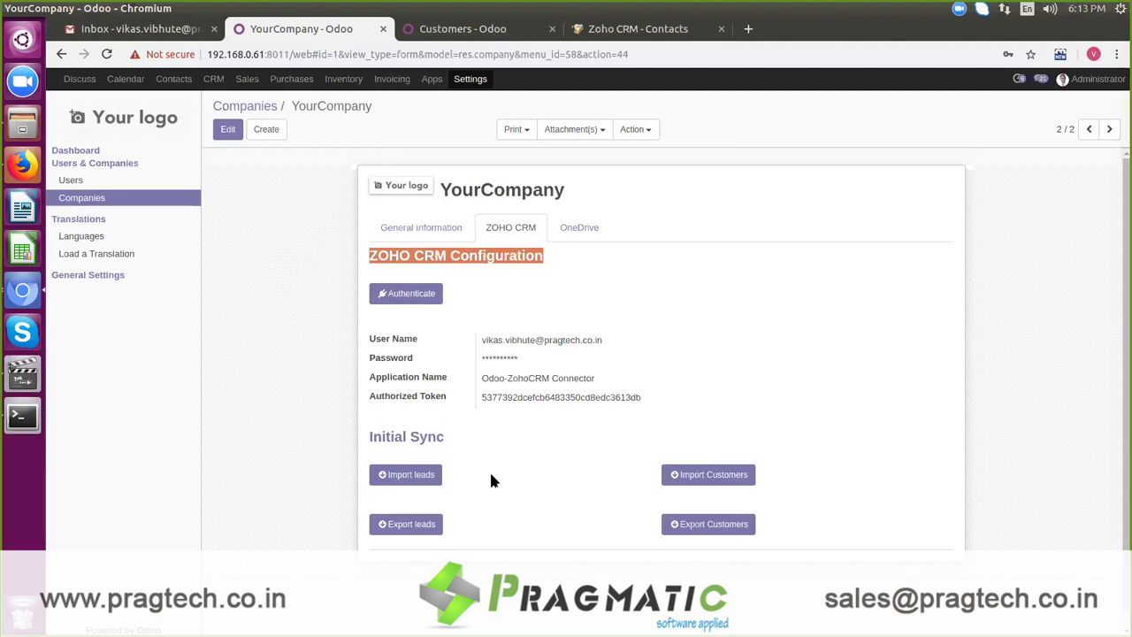
Step: Review the company's Zoho CRM credentials and Authorized Token, leaving them unchanged, then go to Zoho CRM contacts
{"action": "left_click", "coordinate": [383, 457]}
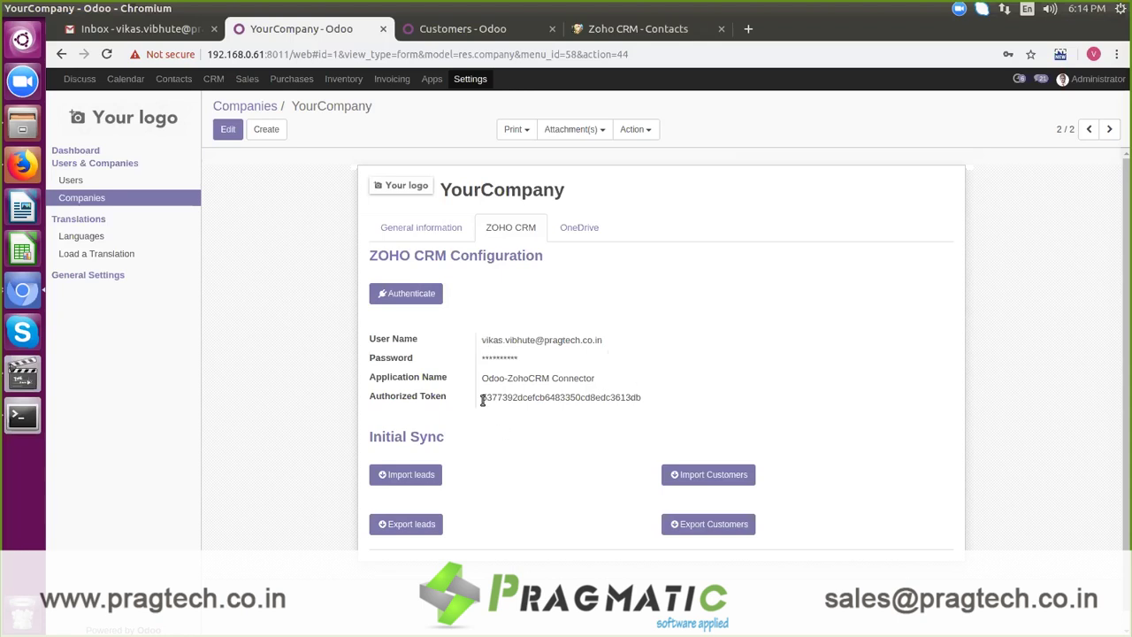
{"action": "left_click_drag", "start_coordinate": [483, 399], "coordinate": [618, 400]}
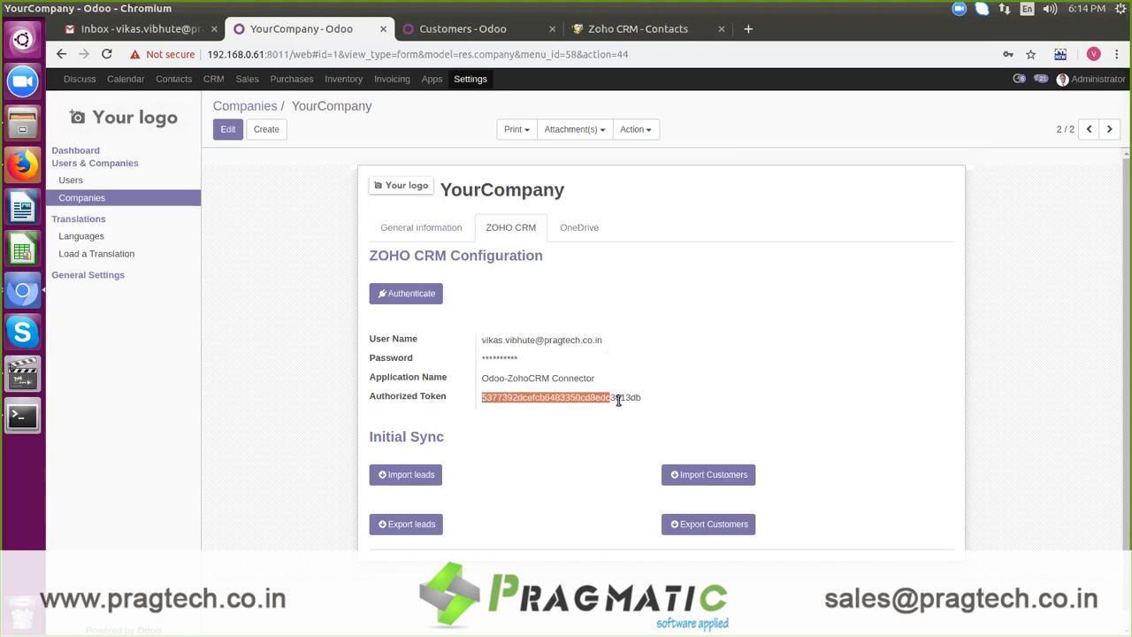
{"action": "left_click", "coordinate": [680, 399]}
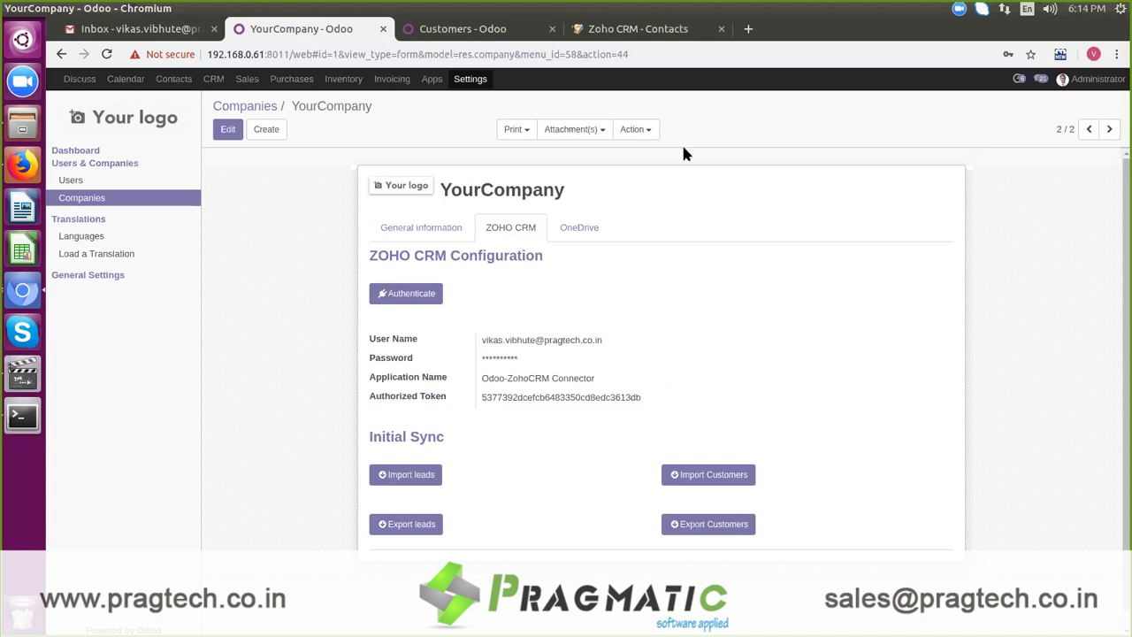
{"action": "left_click", "coordinate": [698, 29]}
Step: Start a new Zoho contact with lead source Cold Call and salutation Mr
{"action": "left_click", "coordinate": [971, 130]}
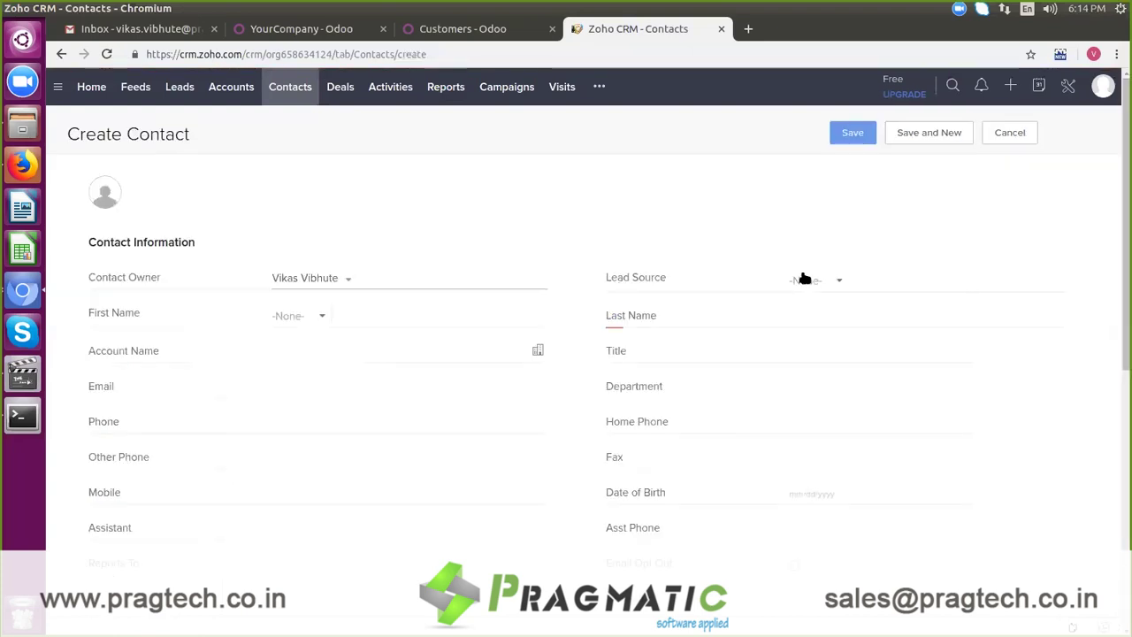
{"action": "left_click", "coordinate": [805, 281]}
{"action": "left_click", "coordinate": [840, 374]}
{"action": "left_click", "coordinate": [309, 316]}
{"action": "left_click", "coordinate": [303, 364]}
Step: Enter the contact's first and last name, account Cash and e-mail address
{"action": "left_click", "coordinate": [359, 317]}
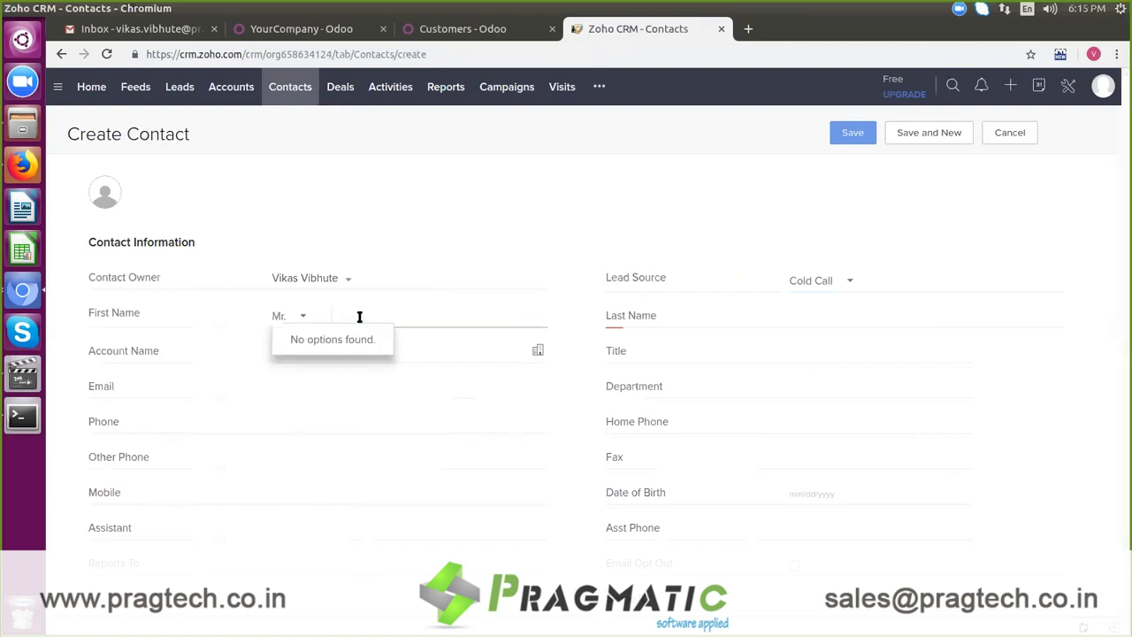
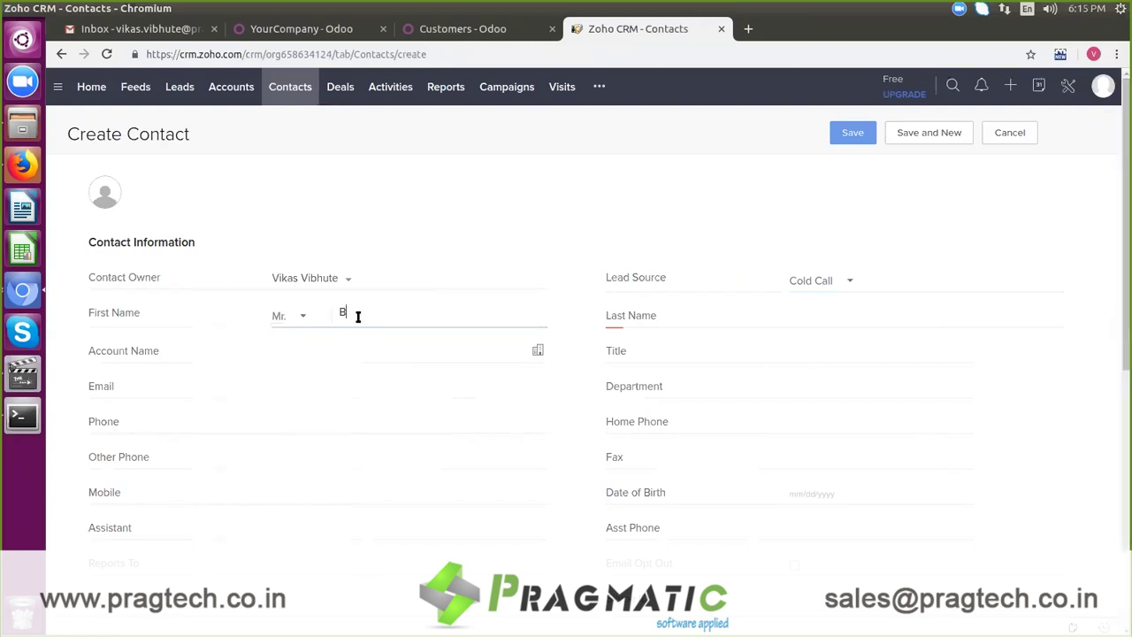
{"action": "key", "text": "Tab"}
{"action": "key", "text": "Tab"}
{"action": "type", "text": "Cash"}
{"action": "left_click", "coordinate": [443, 380]}
{"action": "left_click", "coordinate": [432, 388]}
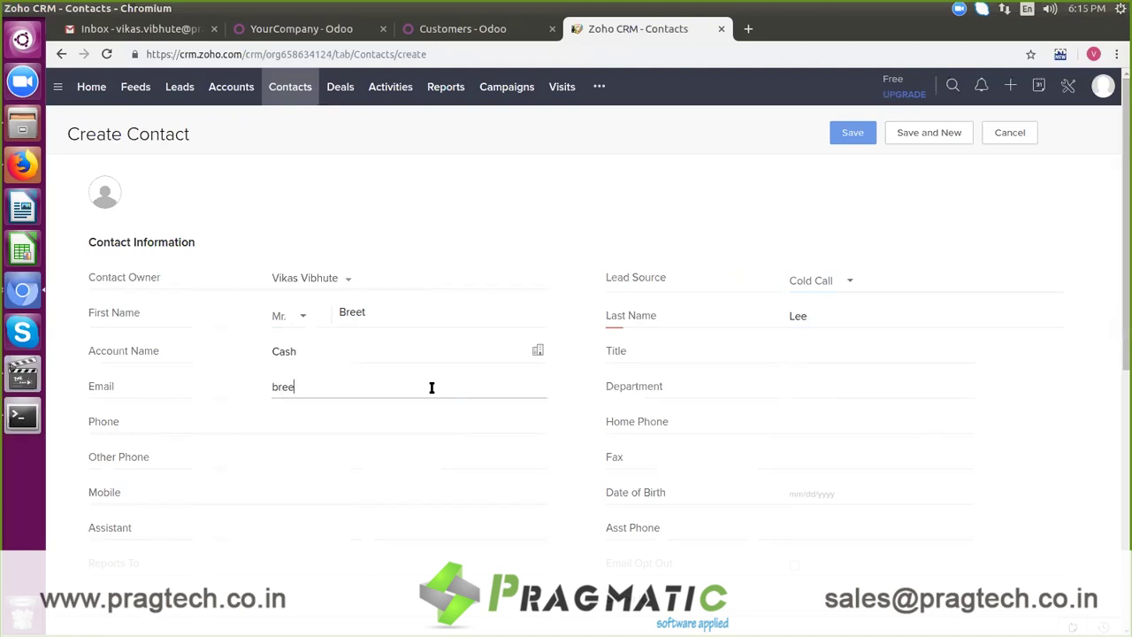
{"action": "key", "text": "Tab"}
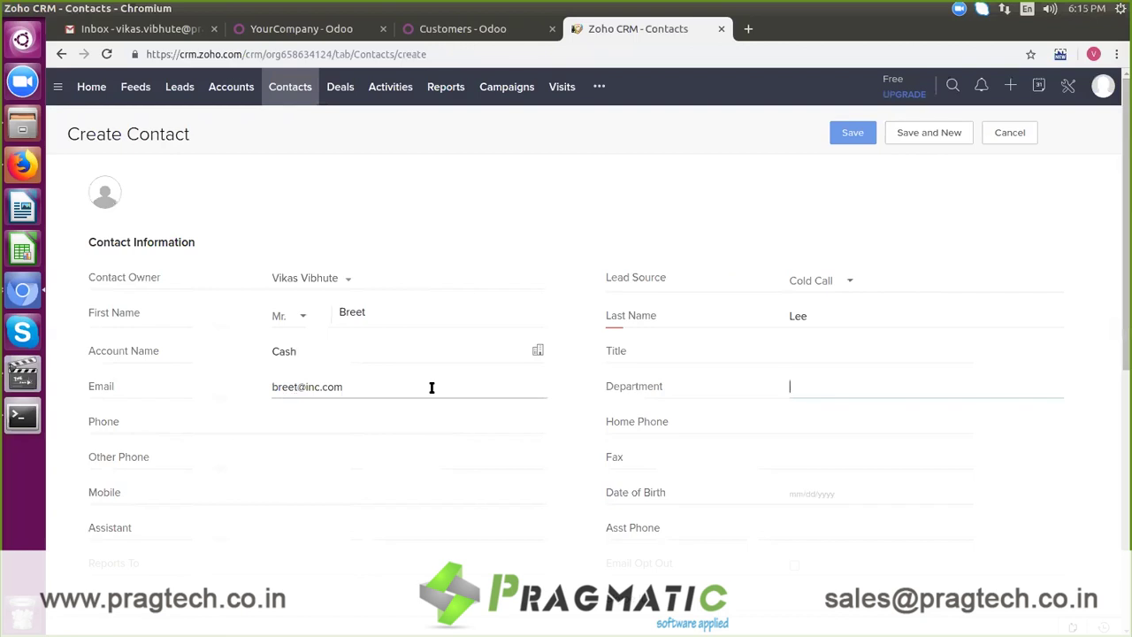
{"action": "left_click_drag", "start_coordinate": [1119, 326], "coordinate": [1122, 557]}
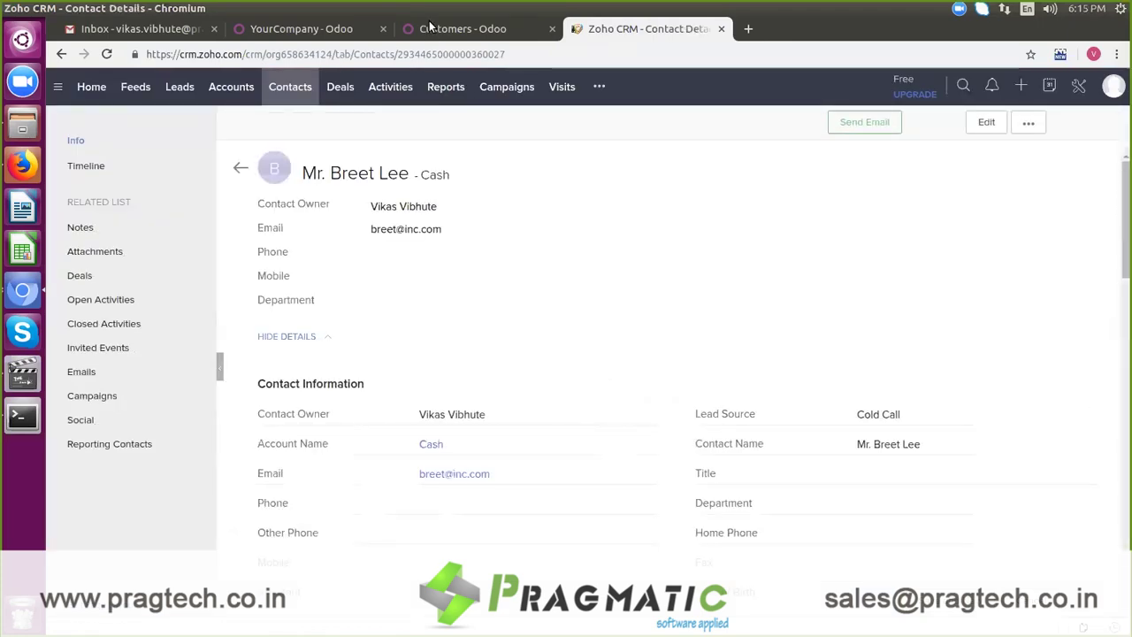
{"action": "left_click", "coordinate": [298, 32]}
Step: Import customers from Zoho CRM and open the Odoo Contacts list
{"action": "left_click", "coordinate": [700, 476]}
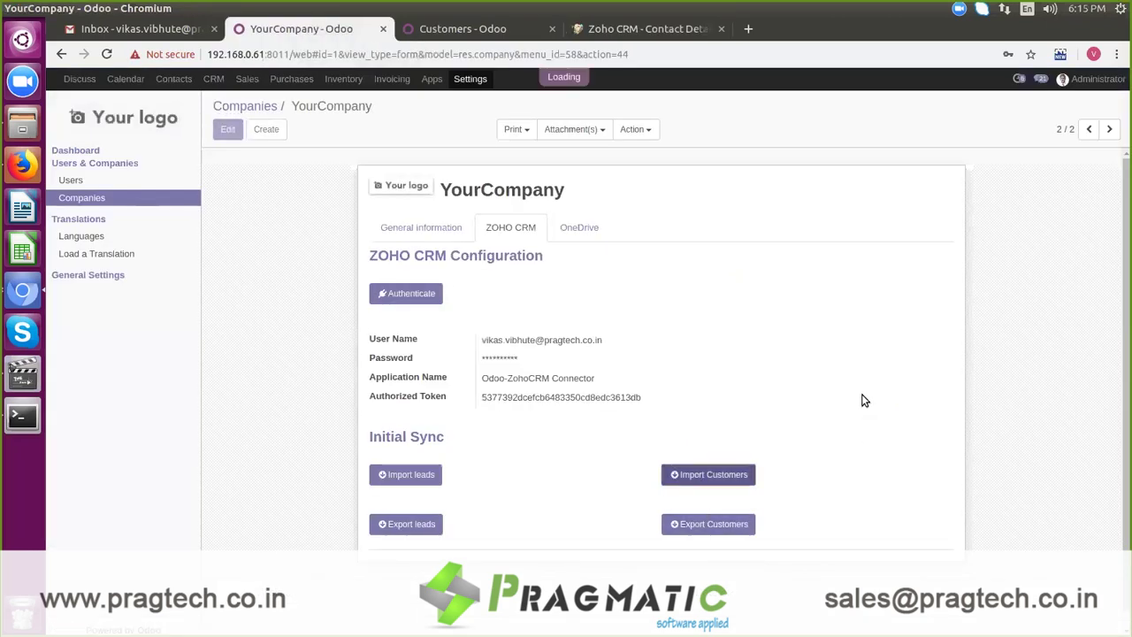
{"action": "left_click", "coordinate": [171, 80]}
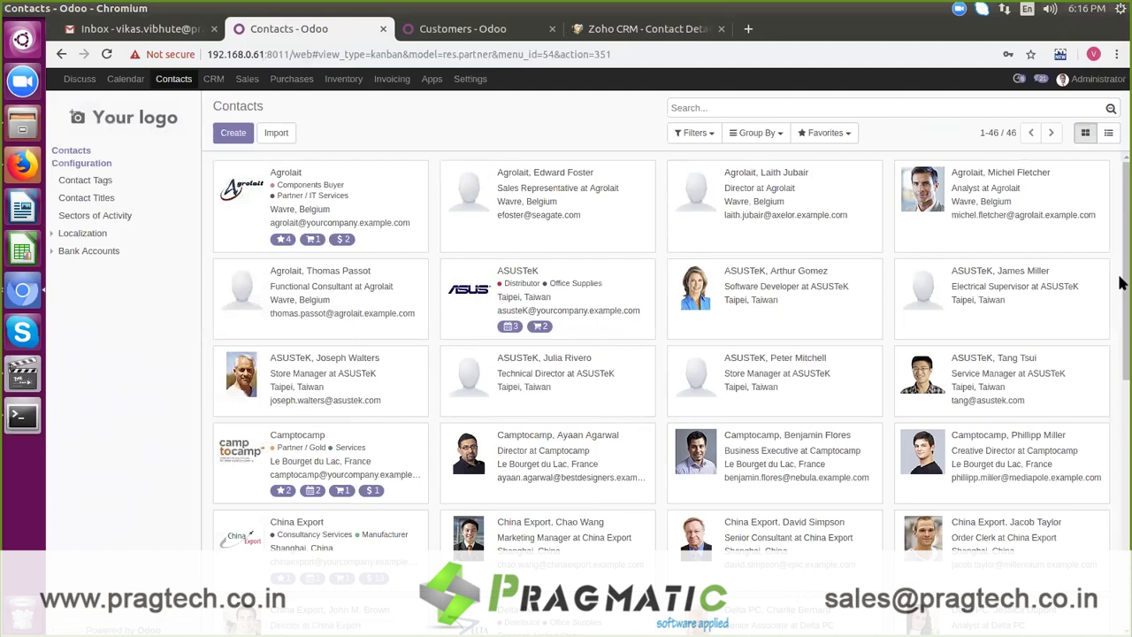
Step: Find the imported contact by name and confirm its Extra Info shows lead source Cold Call
{"action": "left_click_drag", "start_coordinate": [1121, 324], "coordinate": [1121, 600]}
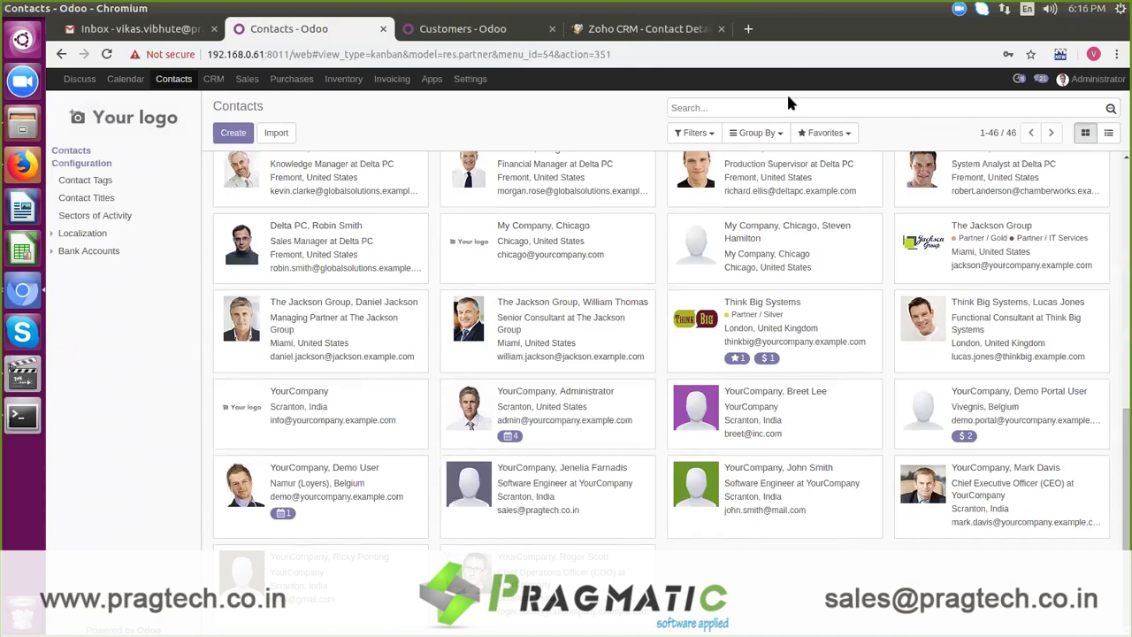
{"action": "left_click", "coordinate": [763, 102]}
{"action": "type", "text": "Breet"}
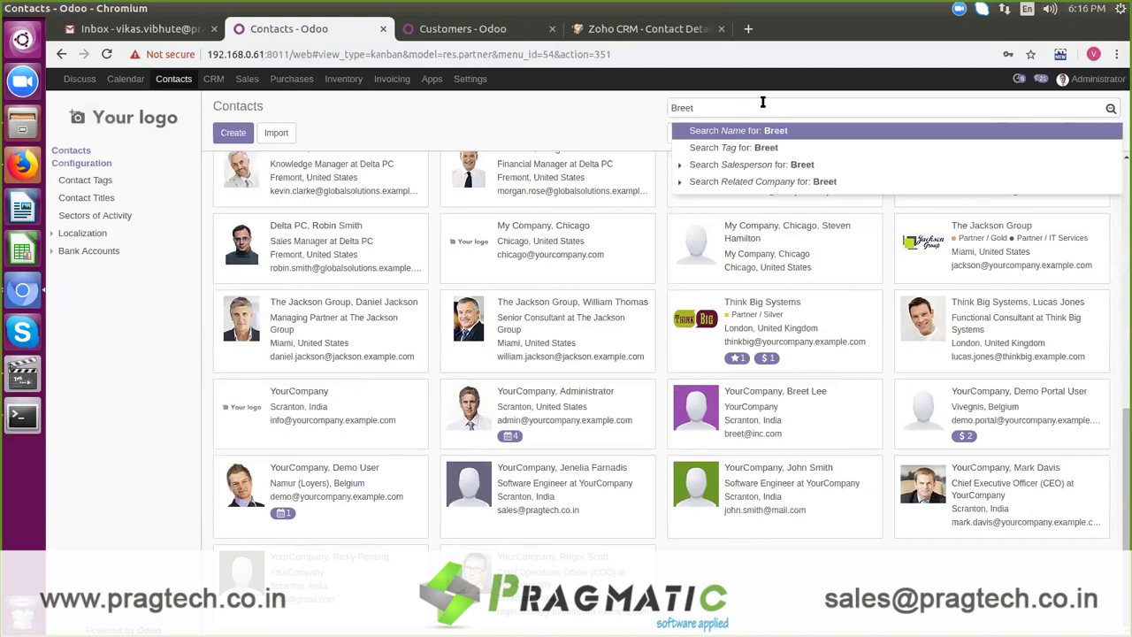
{"action": "key", "text": "Return"}
{"action": "left_click", "coordinate": [377, 212]}
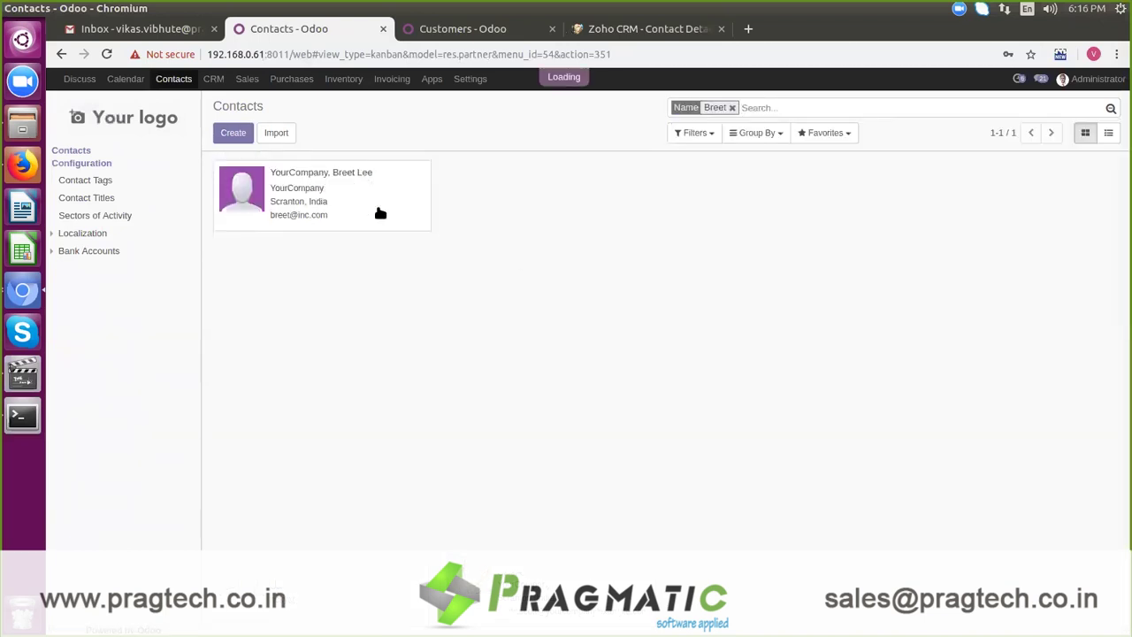
{"action": "left_click", "coordinate": [690, 422]}
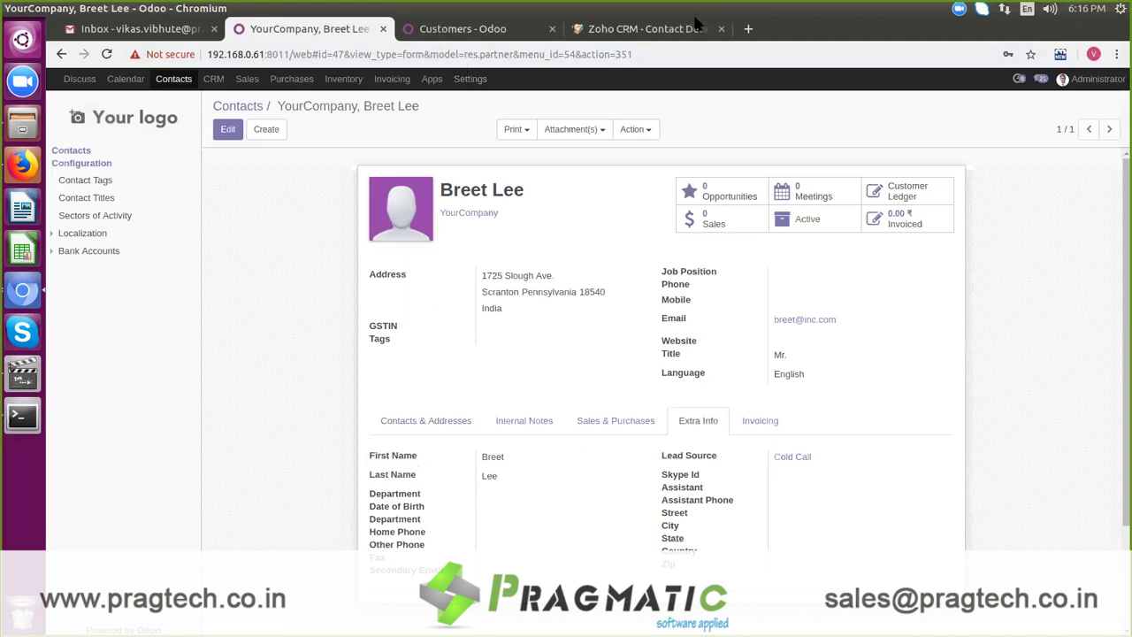
{"action": "left_click", "coordinate": [650, 31]}
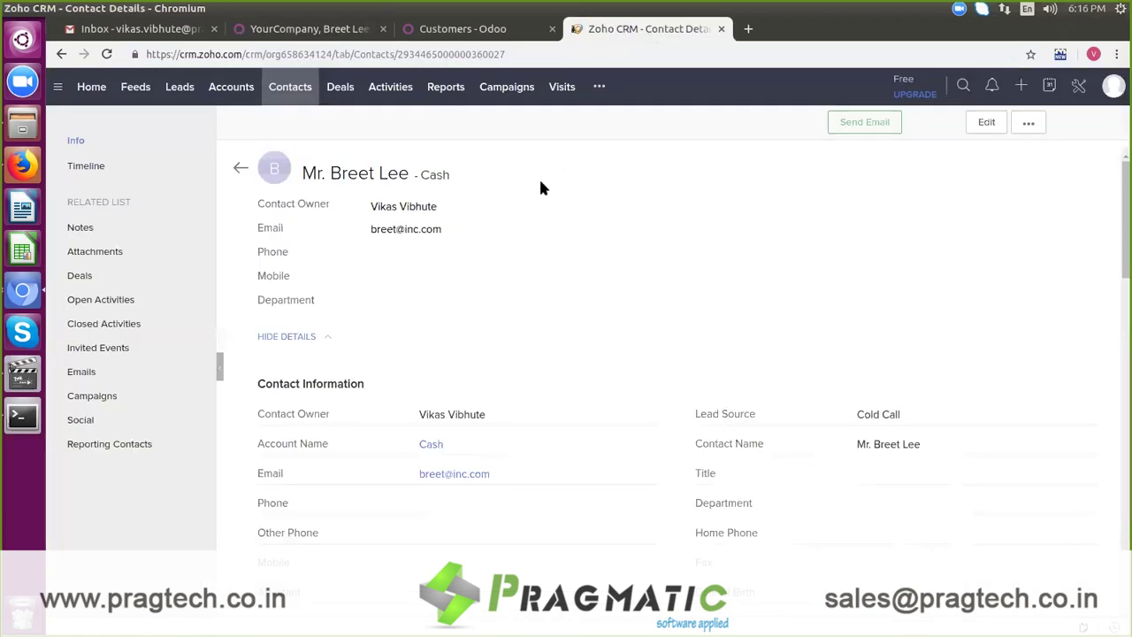
Step: Start a new Zoho lead for company dellinc with salutation Mr. and the lead's first and last name
{"action": "left_click", "coordinate": [176, 86]}
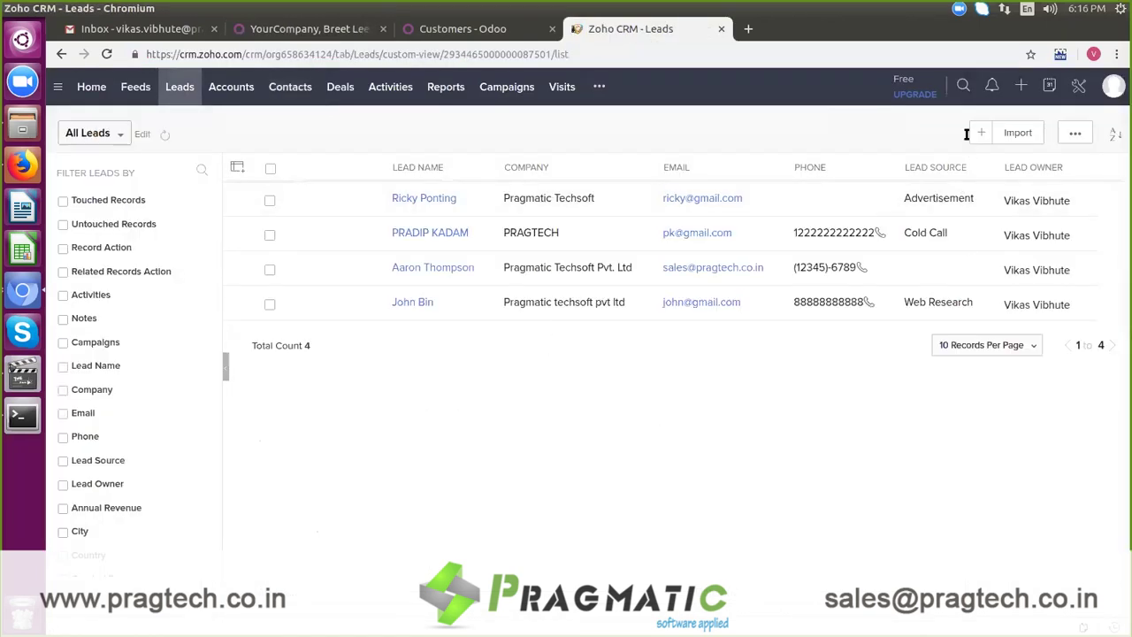
{"action": "left_click", "coordinate": [978, 132]}
{"action": "left_click", "coordinate": [684, 278]}
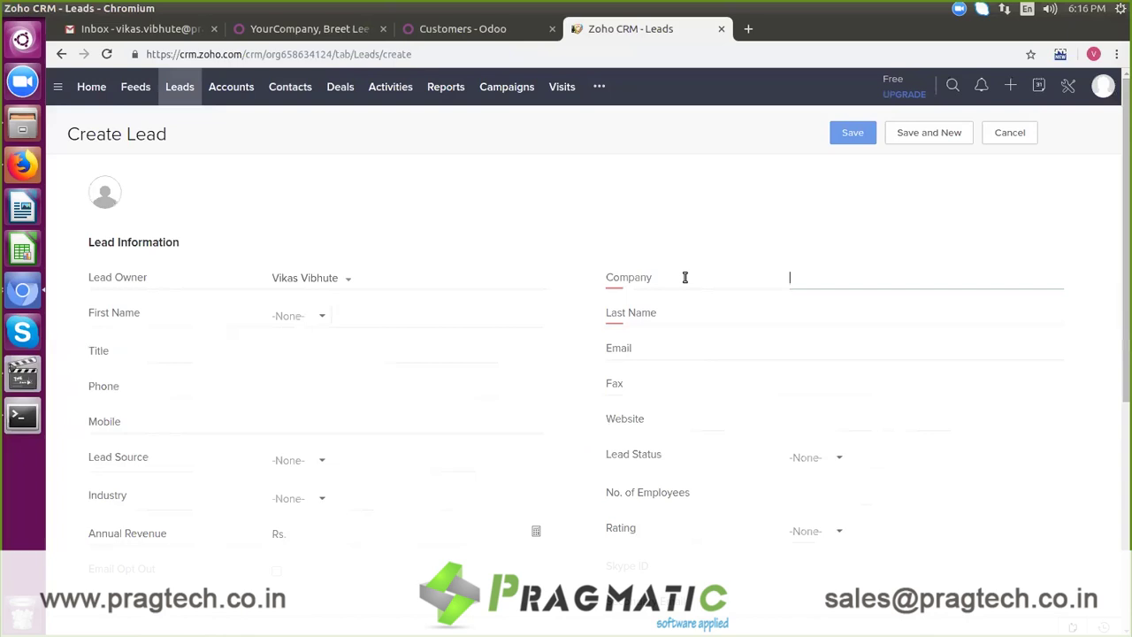
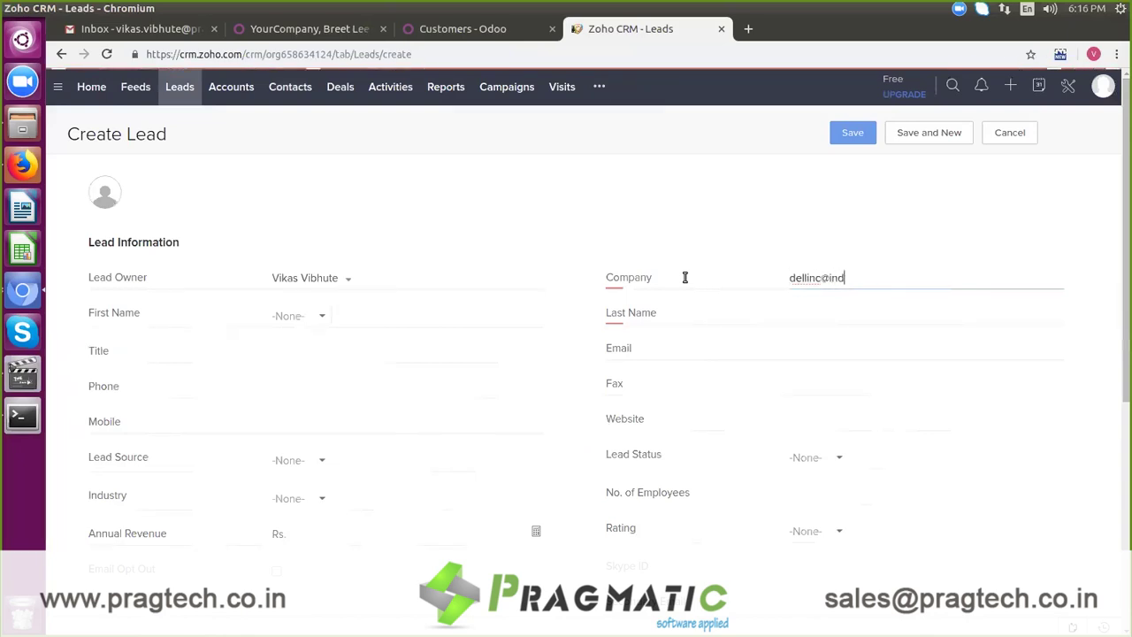
{"action": "key", "text": "BackSpace"}
{"action": "key", "text": "BackSpace"}
{"action": "key", "text": "BackSpace"}
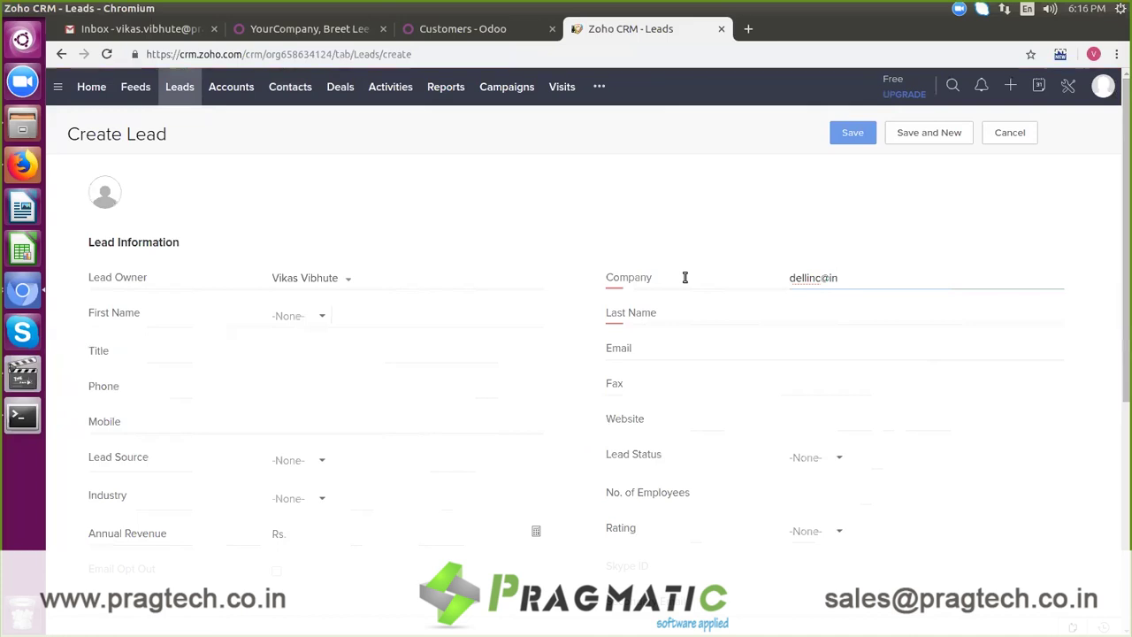
{"action": "key", "text": "BackSpace"}
{"action": "key", "text": "BackSpace"}
{"action": "left_click", "coordinate": [324, 316]}
{"action": "left_click", "coordinate": [317, 363]}
{"action": "key", "text": "Tab"}
{"action": "key", "text": "Tab"}
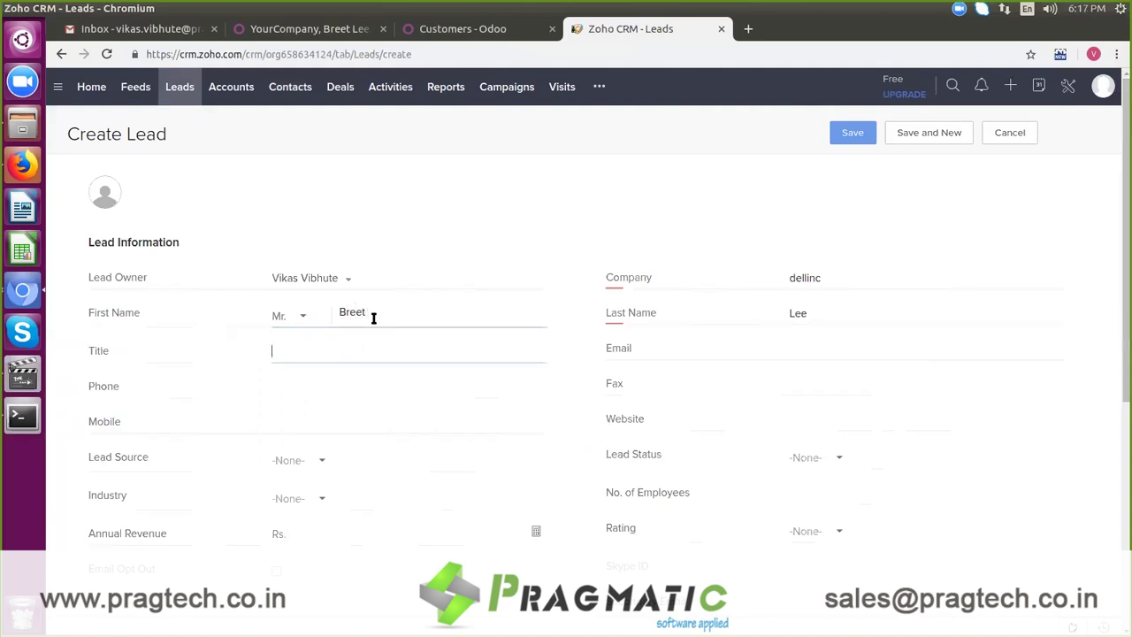
Step: Add the lead's e-mail, source External Referral, status Junk Lead, rating Market Failed, and save
{"action": "left_click", "coordinate": [800, 350]}
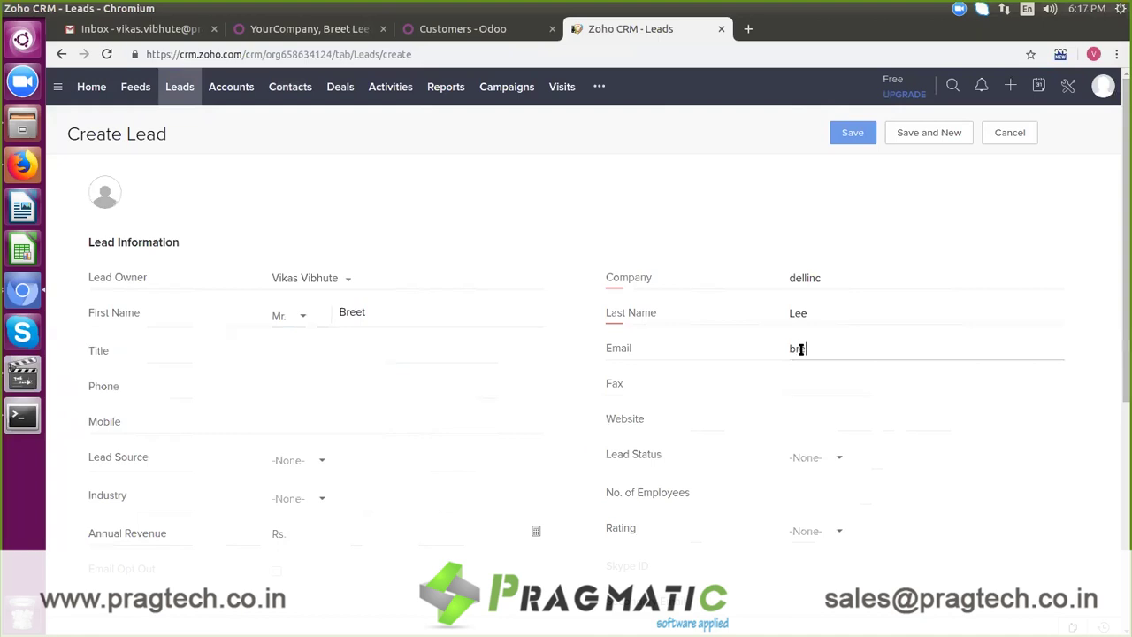
{"action": "left_click", "coordinate": [322, 460]}
{"action": "left_click", "coordinate": [314, 410]}
{"action": "left_click", "coordinate": [832, 458]}
{"action": "left_click", "coordinate": [840, 380]}
{"action": "left_click", "coordinate": [830, 534]}
{"action": "left_click", "coordinate": [834, 432]}
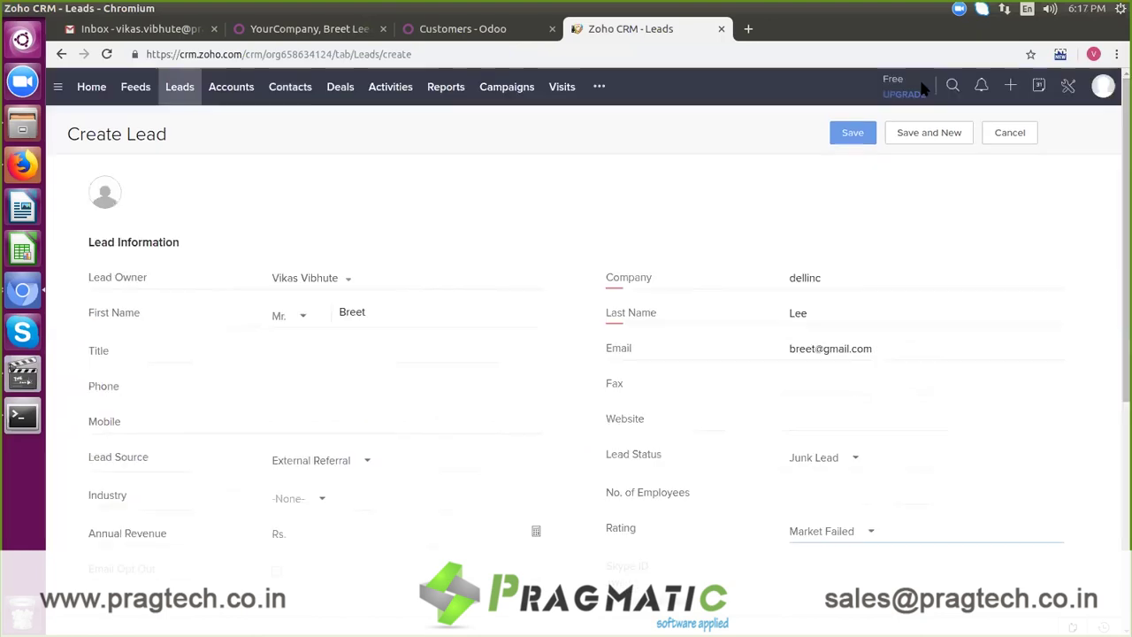
{"action": "left_click", "coordinate": [851, 133]}
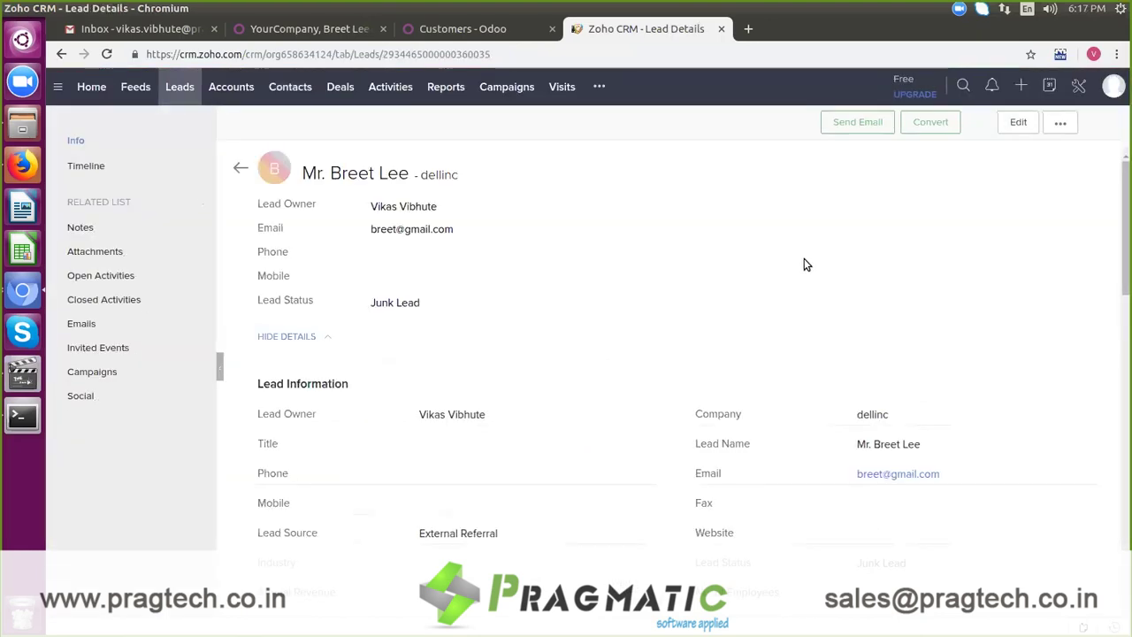
Step: Open YourCompany's ZOHO CRM settings in Odoo and import leads from Zoho CRM
{"action": "left_click", "coordinate": [325, 29]}
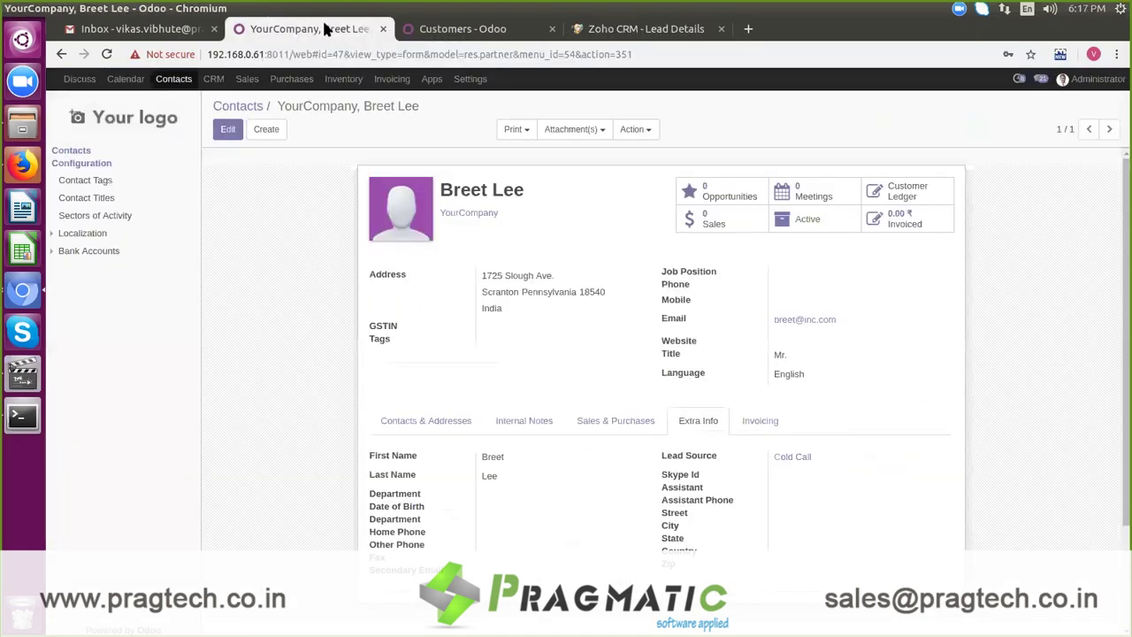
{"action": "left_click", "coordinate": [469, 79]}
{"action": "left_click", "coordinate": [98, 200]}
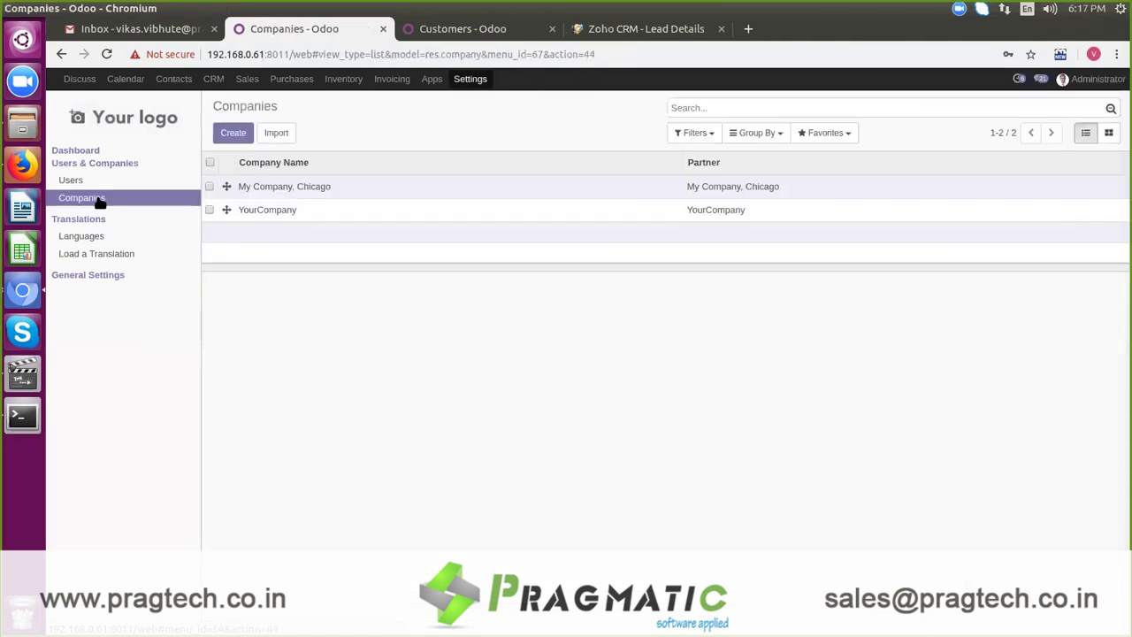
{"action": "left_click", "coordinate": [278, 217]}
{"action": "left_click", "coordinate": [511, 230]}
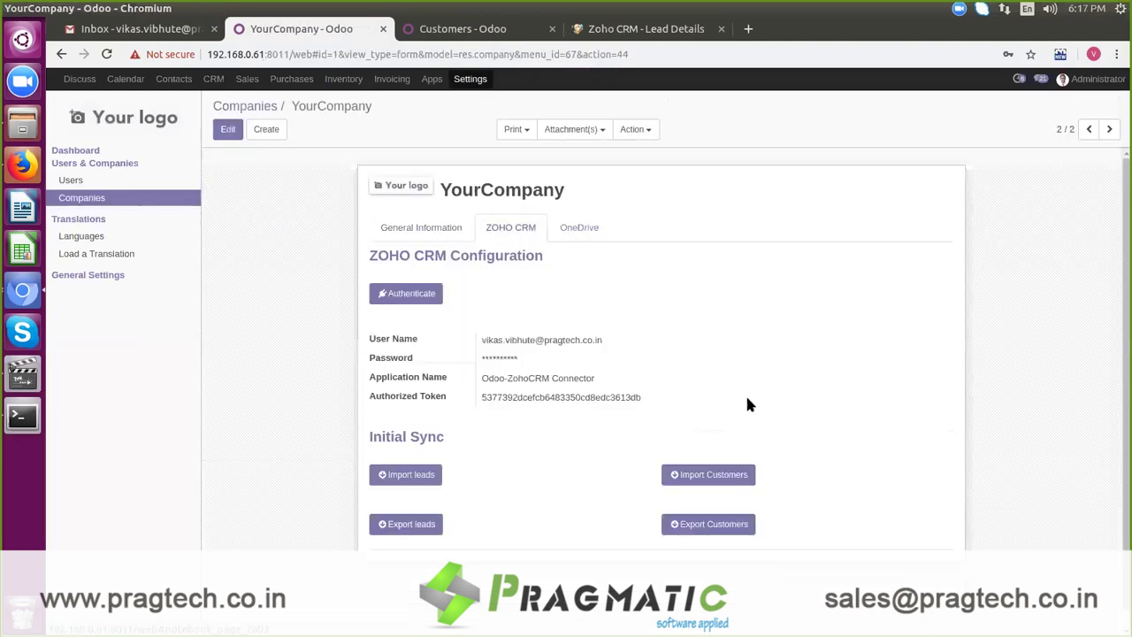
{"action": "left_click", "coordinate": [393, 475]}
Step: Check the Pipeline analysis report with the Current or Archived filter removed
{"action": "left_click", "coordinate": [214, 79]}
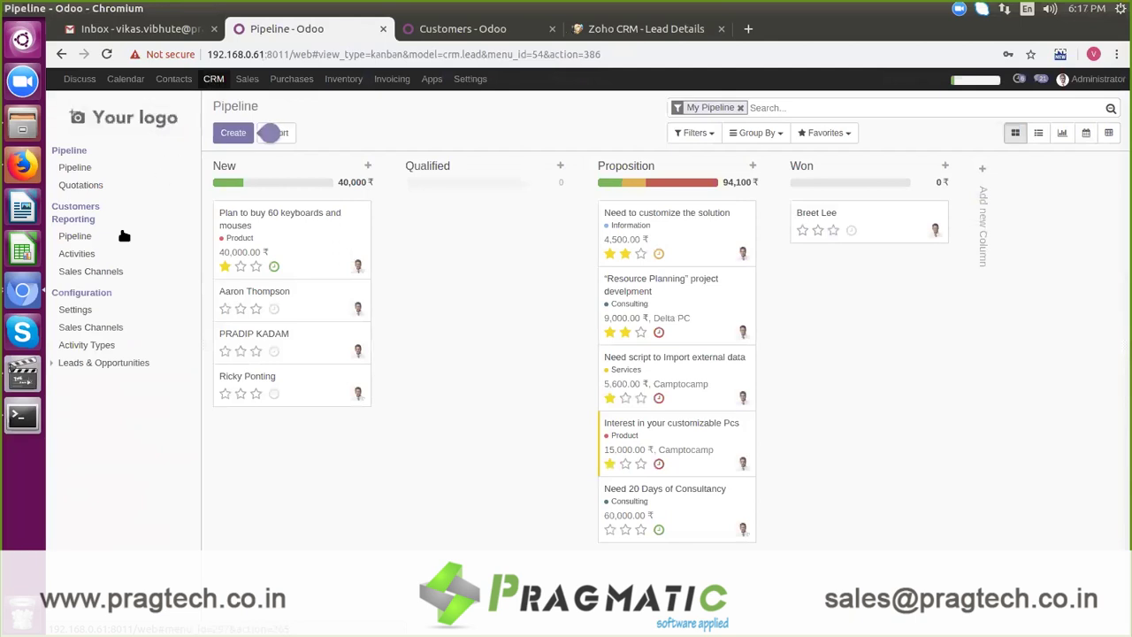
{"action": "left_click", "coordinate": [125, 237]}
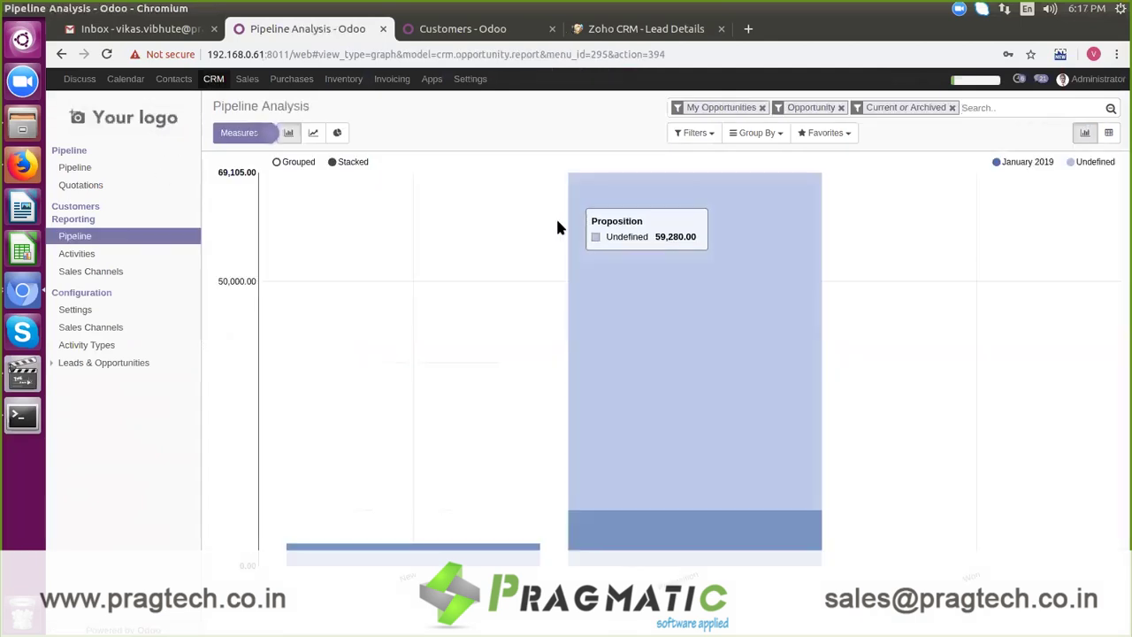
{"action": "left_click", "coordinate": [952, 108]}
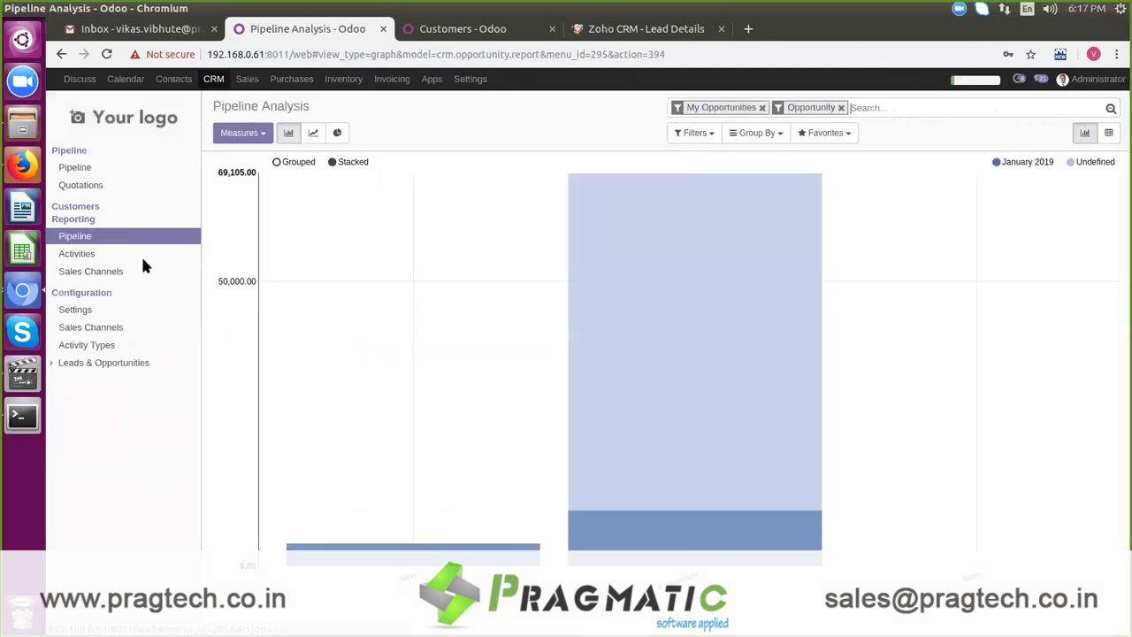
{"action": "left_click", "coordinate": [138, 241]}
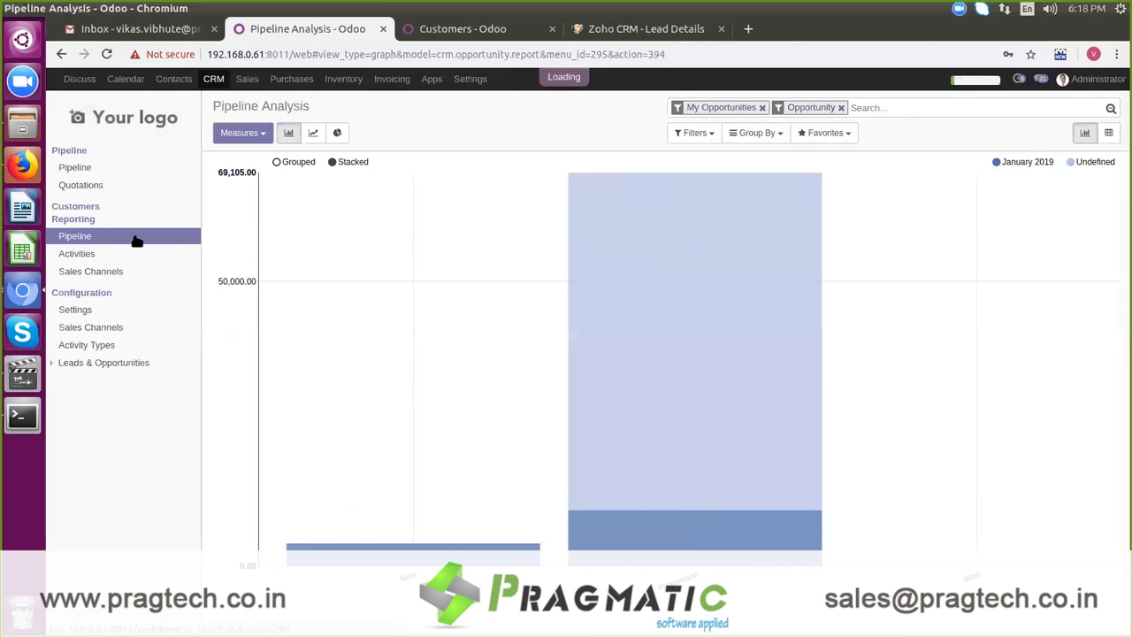
Step: Open the imported lead from the Won column of the Pipeline kanban
{"action": "left_click", "coordinate": [110, 170]}
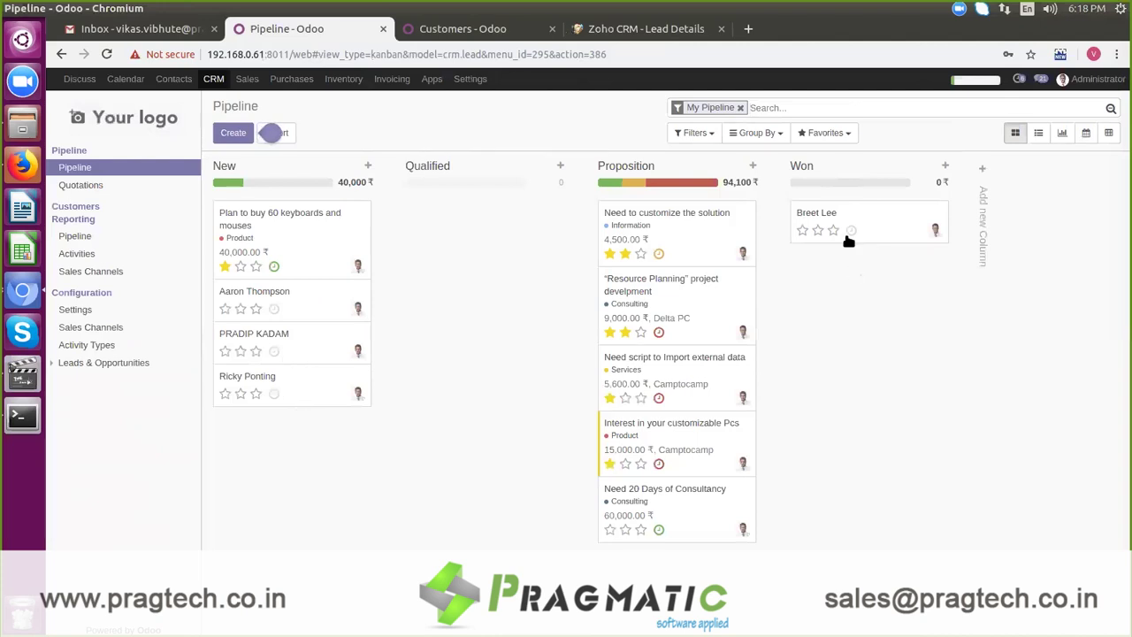
{"action": "left_click", "coordinate": [870, 218]}
{"action": "left_click", "coordinate": [874, 219]}
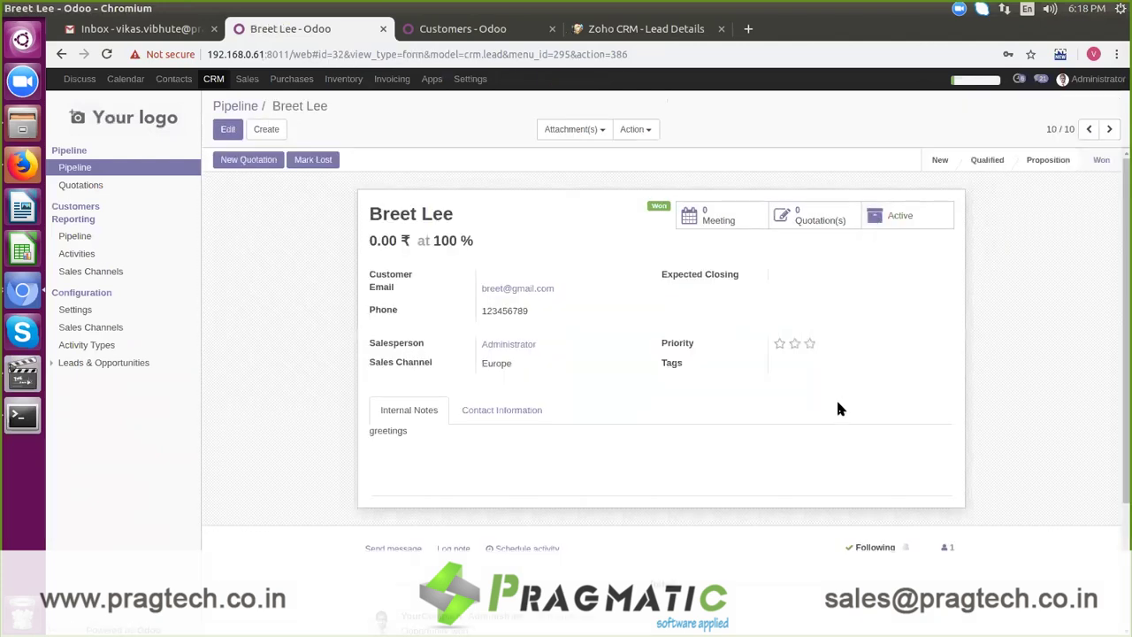